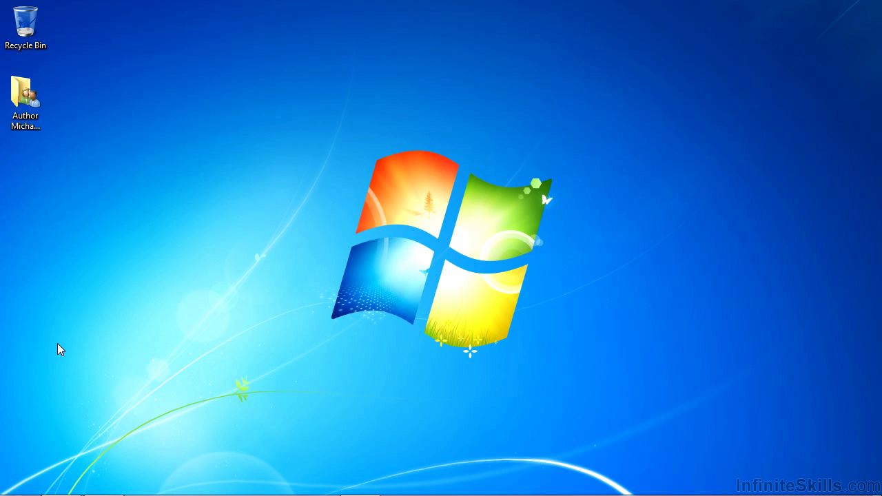
Launch SolidWorks Electrical from its taskbar icon
mouse_move(187, 491)
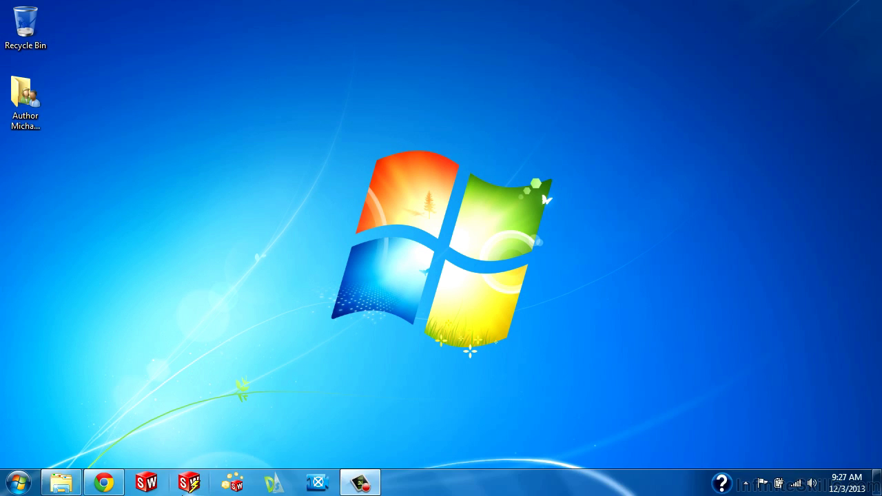
left_click(189, 482)
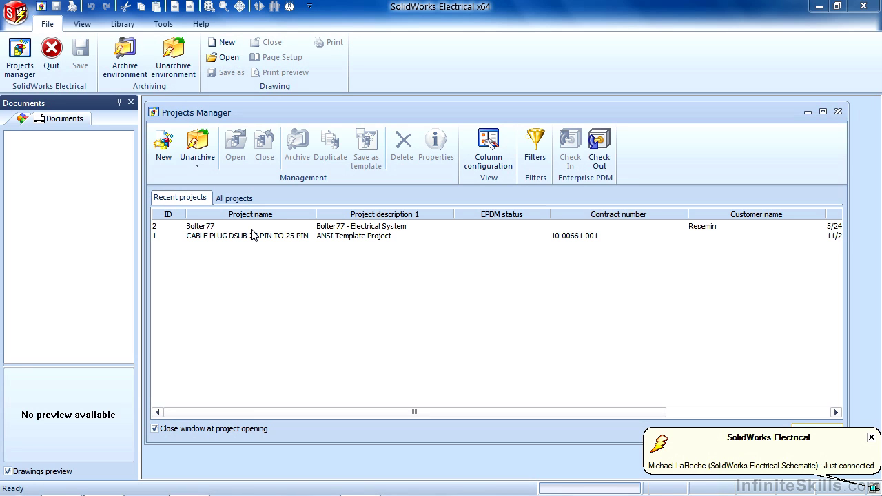
Reopen the Projects Manager maximized, then view All projects before returning to Recent projects
left_click(838, 112)
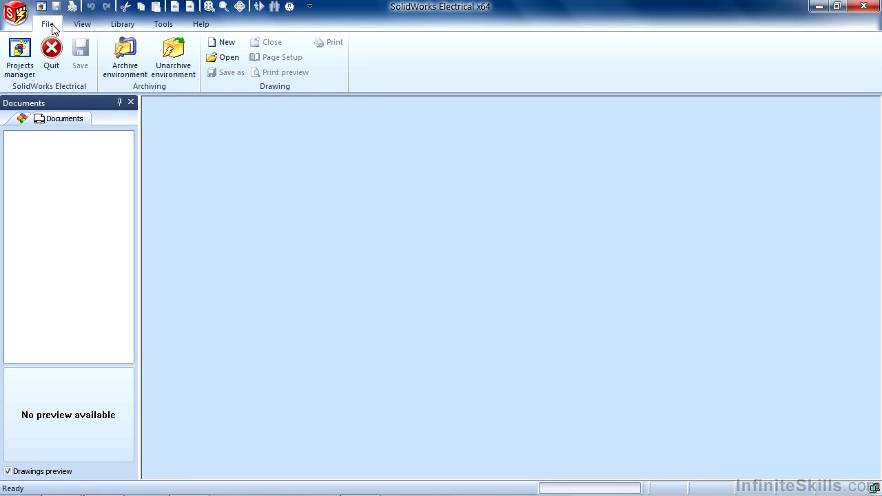
left_click(19, 57)
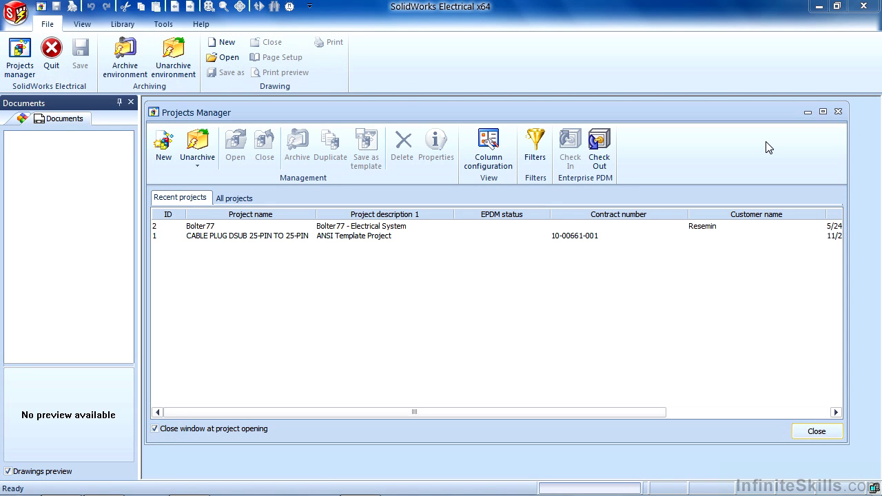
left_click(823, 112)
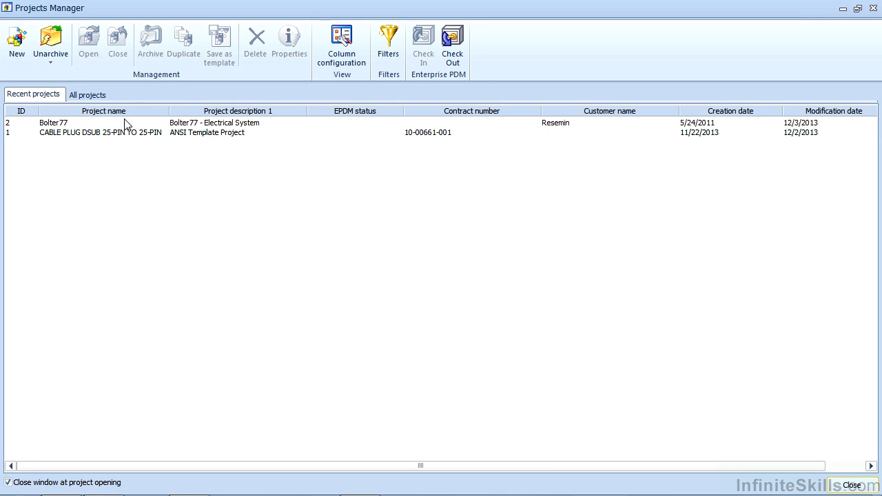
left_click(90, 98)
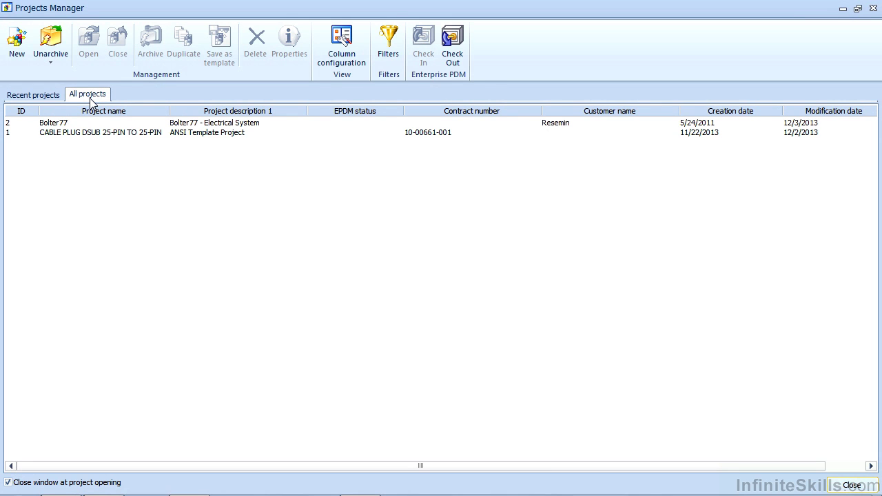
left_click(14, 95)
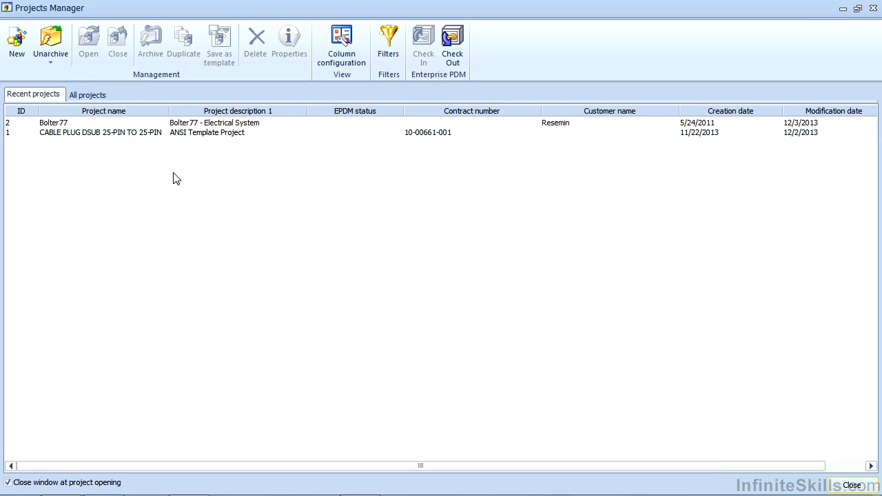
Start a new project based on the ANSI template
left_click(19, 54)
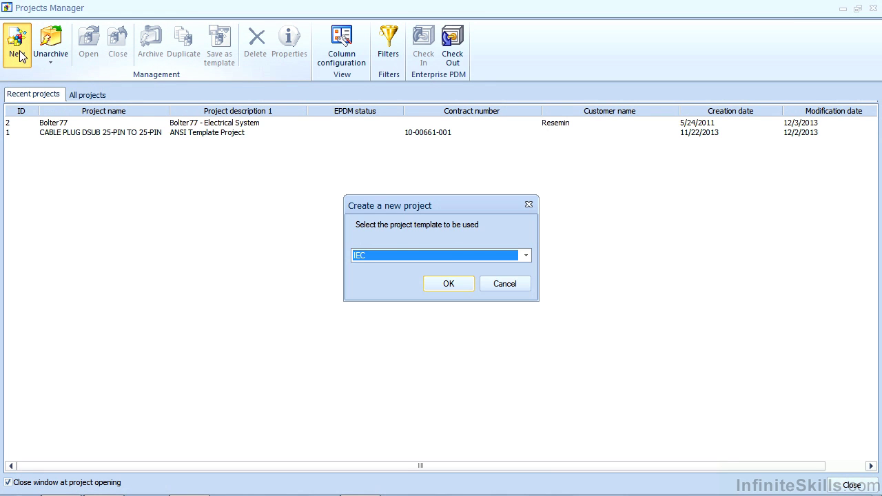
left_click(447, 255)
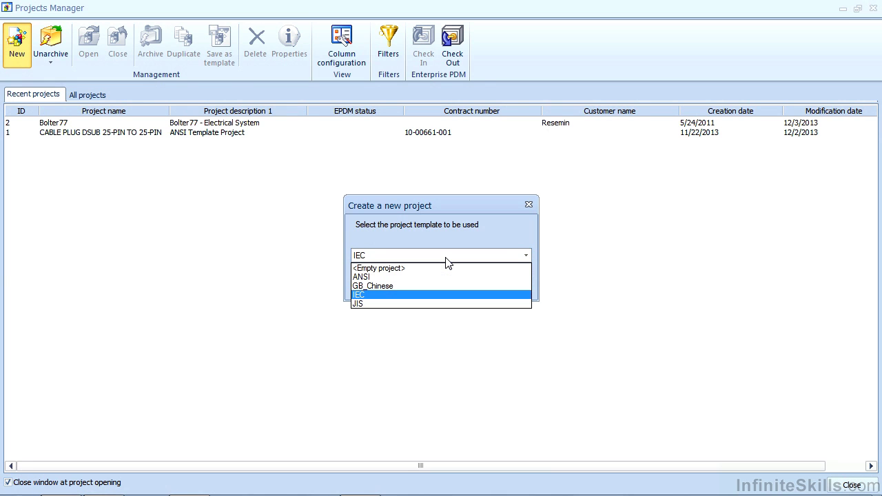
left_click(407, 277)
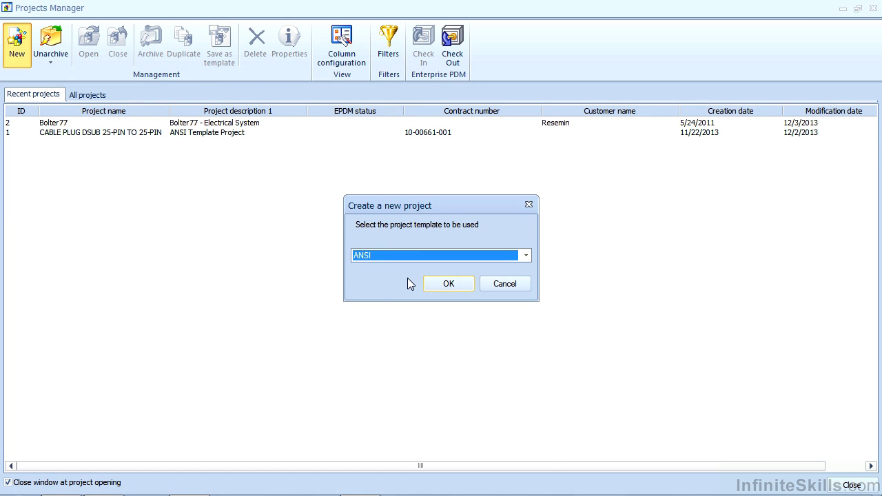
left_click(438, 283)
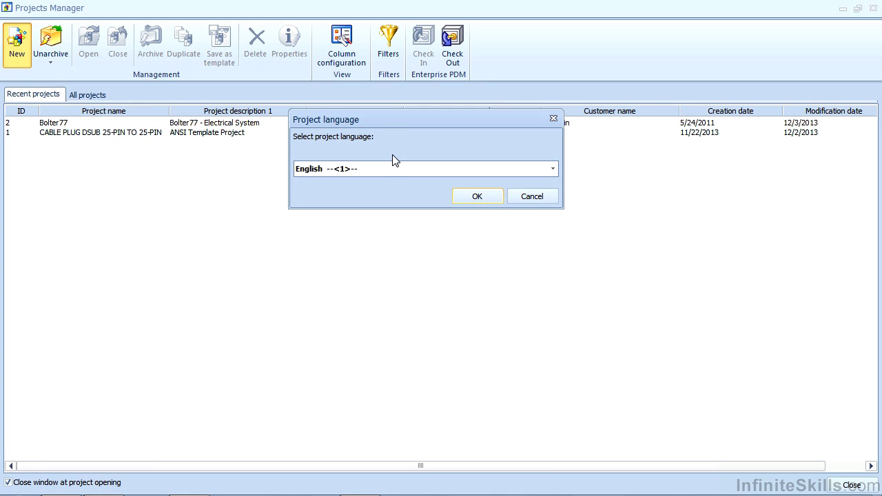
Keep English as the project language and confirm
left_click(382, 173)
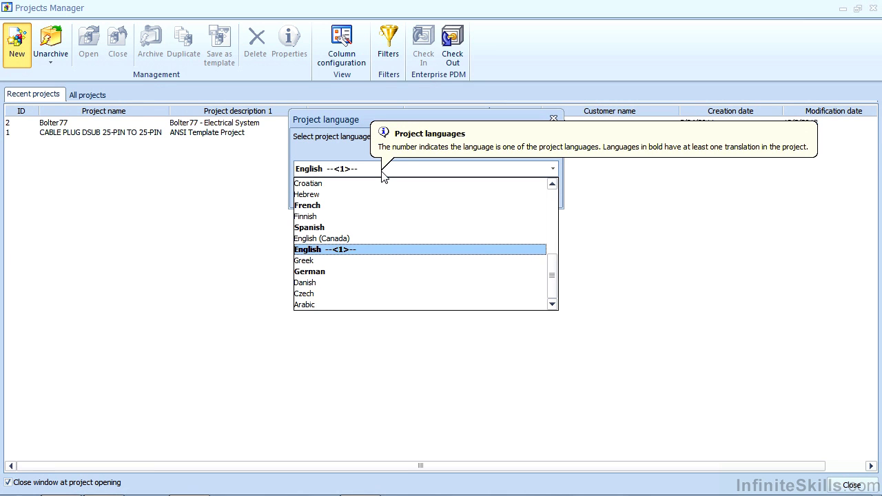
left_click(354, 251)
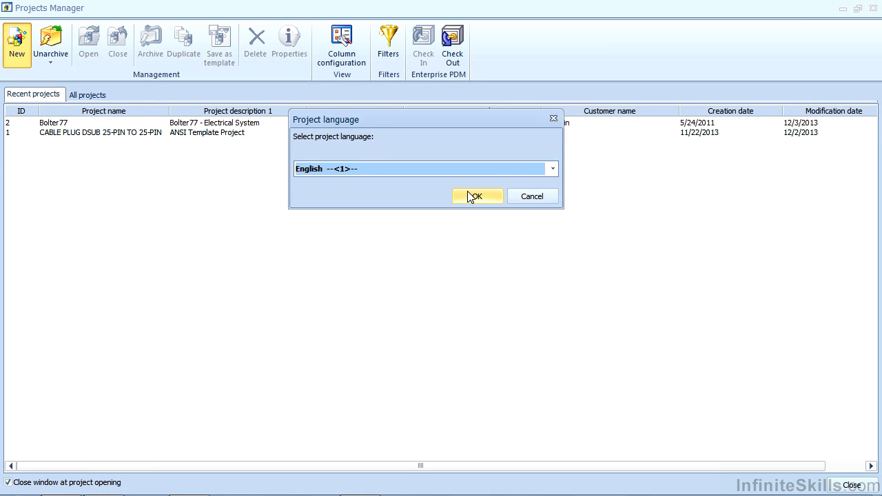
left_click(468, 192)
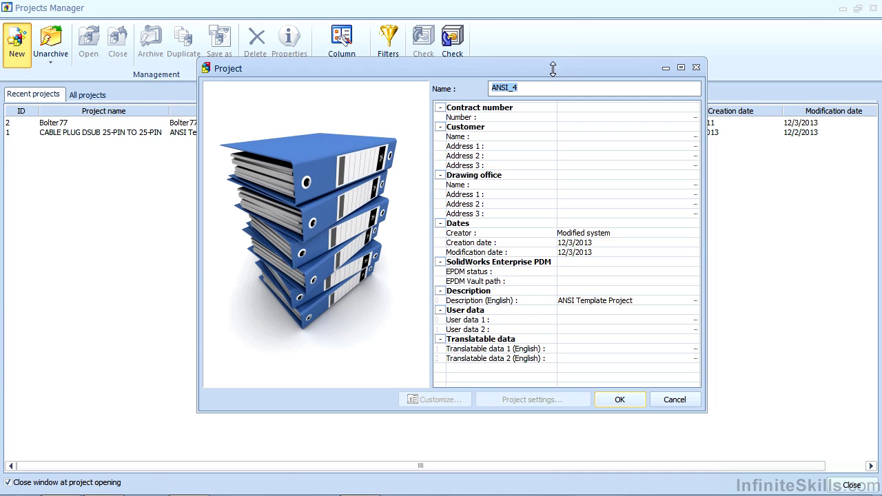
Name the project Sample, with contract number 12345-02 and customer Customer A, and create it
left_click_drag(523, 67, 415, 89)
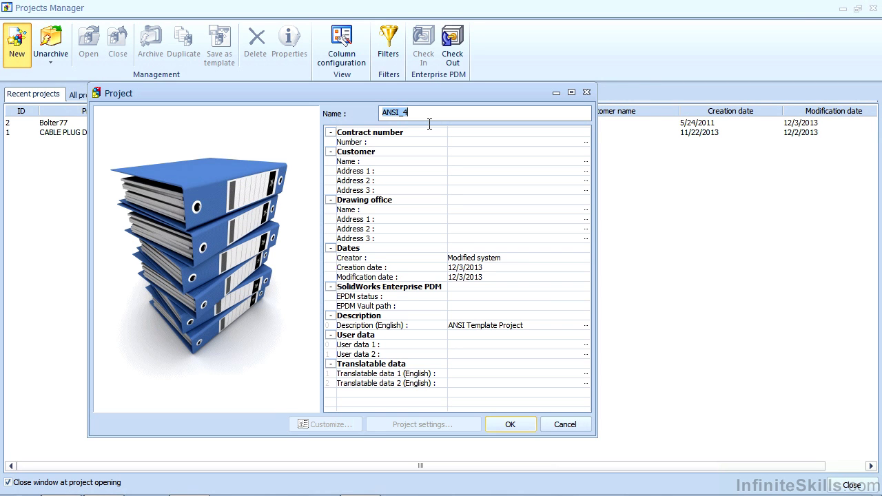
type("Sample")
left_click(463, 143)
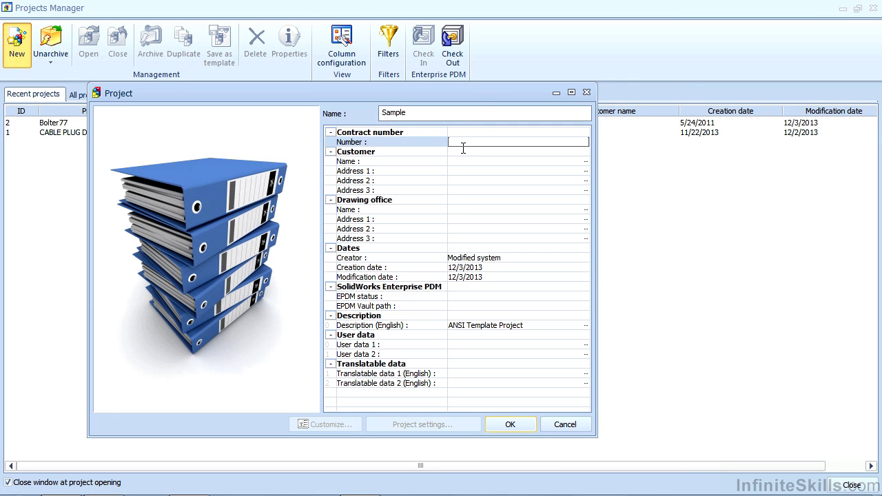
type("12345-02")
left_click(474, 163)
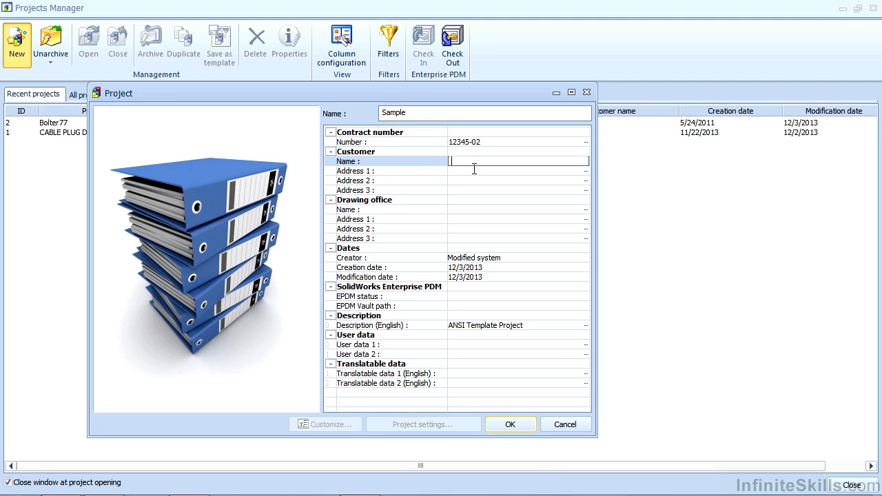
type("Customer A")
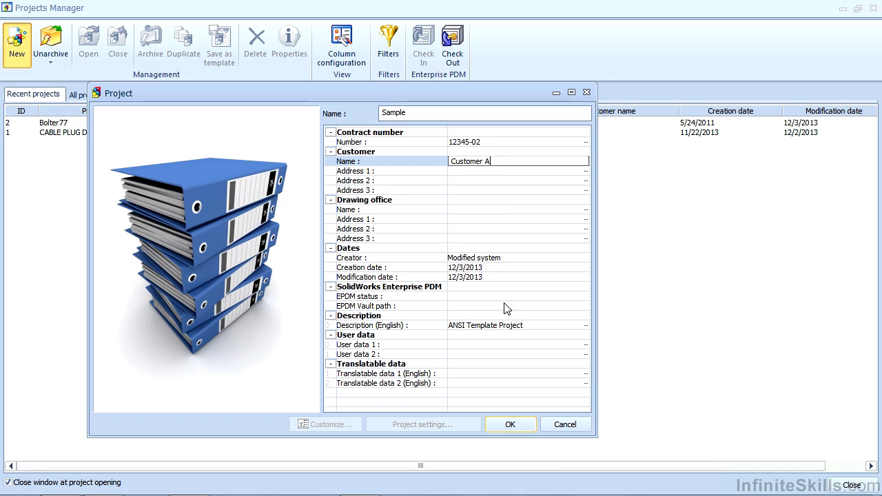
left_click(509, 202)
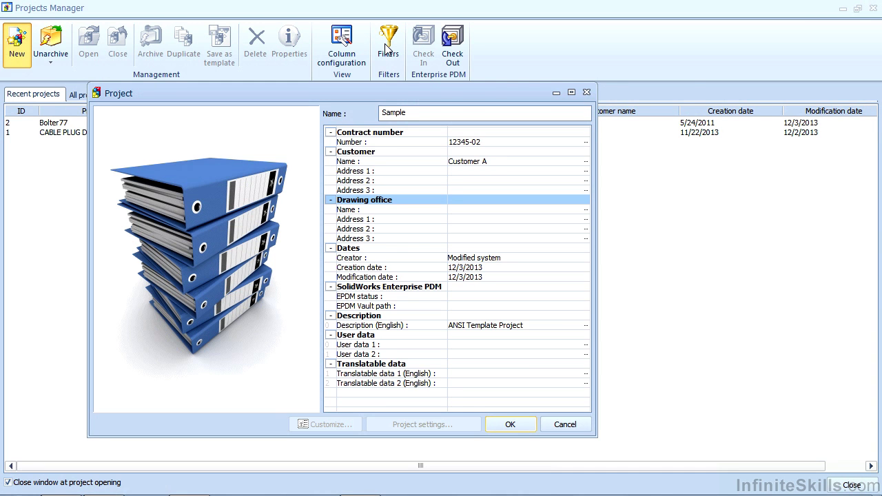
left_click(508, 425)
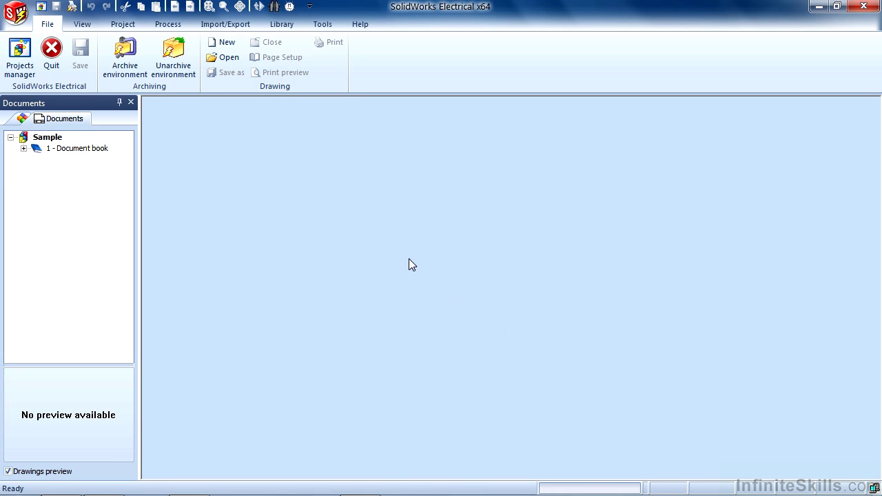
Browse the application menu and ribbon tabs up to Tools, then widen the Documents panel
left_click(16, 14)
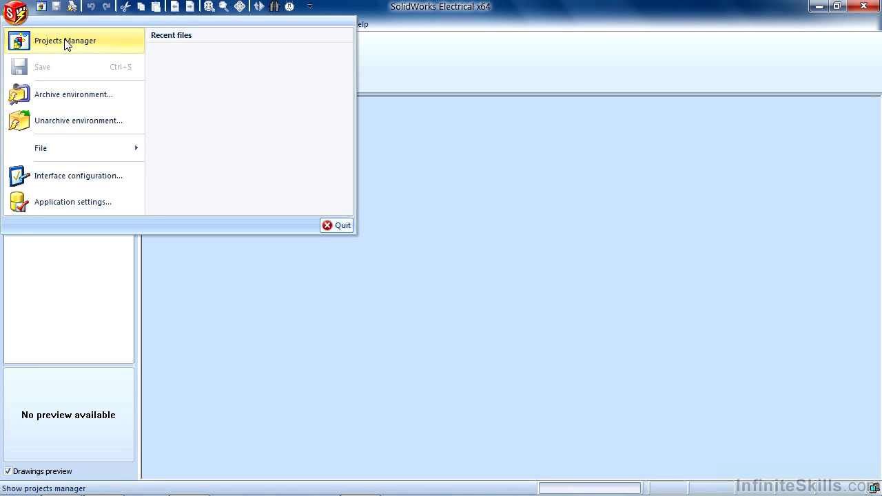
left_click(415, 71)
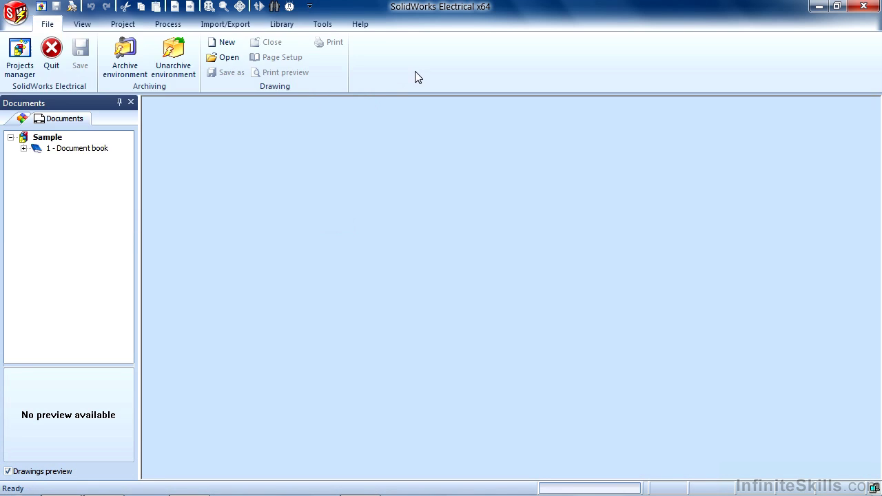
left_click(80, 28)
left_click(117, 27)
left_click(171, 28)
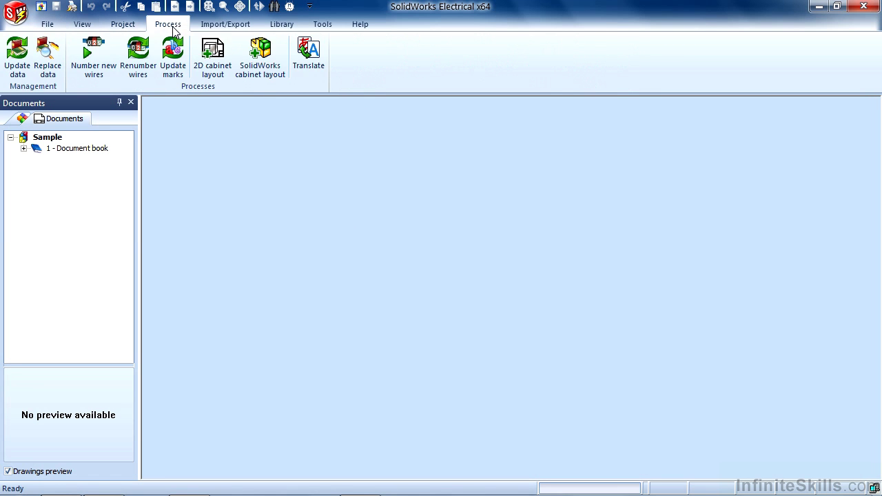
left_click(225, 29)
left_click(290, 27)
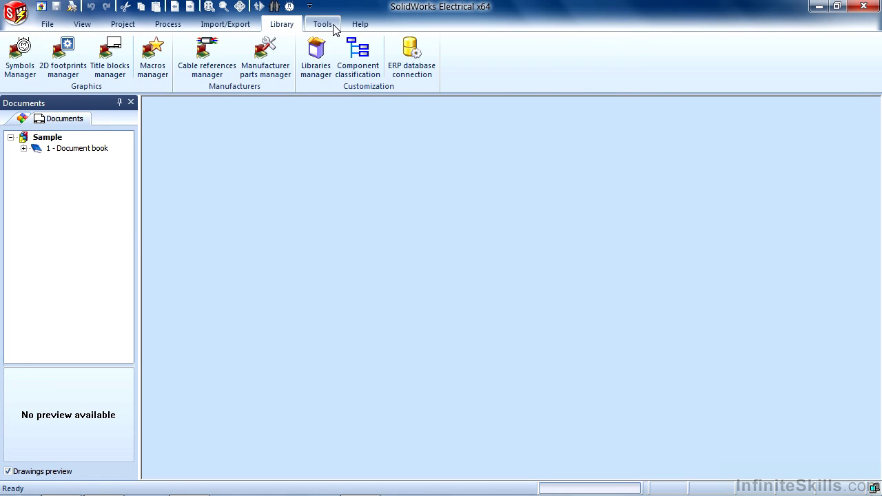
left_click(323, 26)
left_click_drag(141, 134, 194, 134)
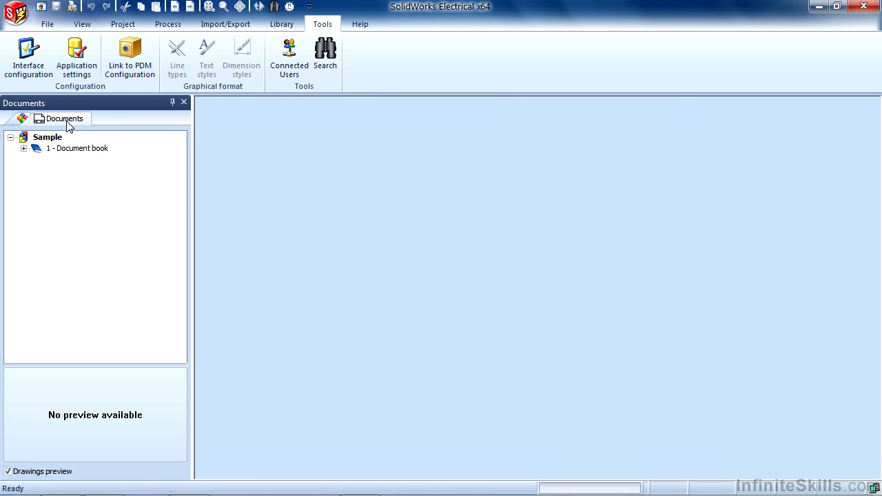
Expand 1 - Document book and preview each drawing from Cover page to Control
left_click(24, 148)
left_click(86, 161)
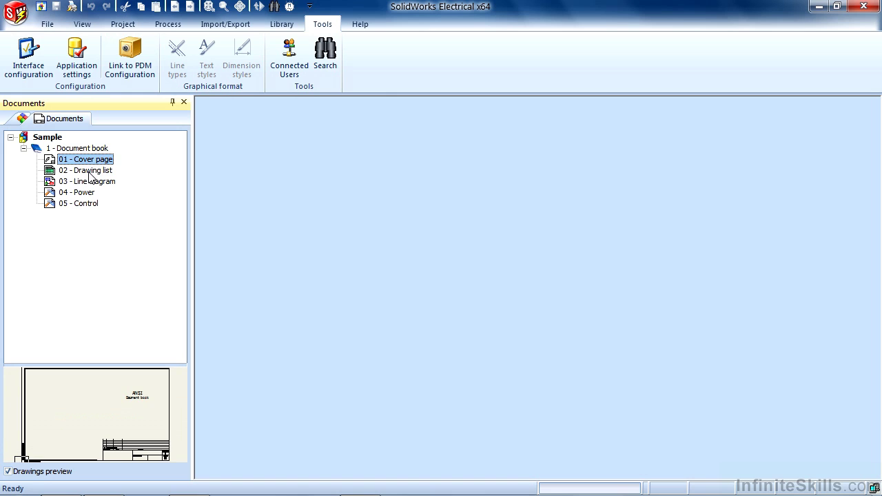
left_click(94, 173)
left_click(97, 182)
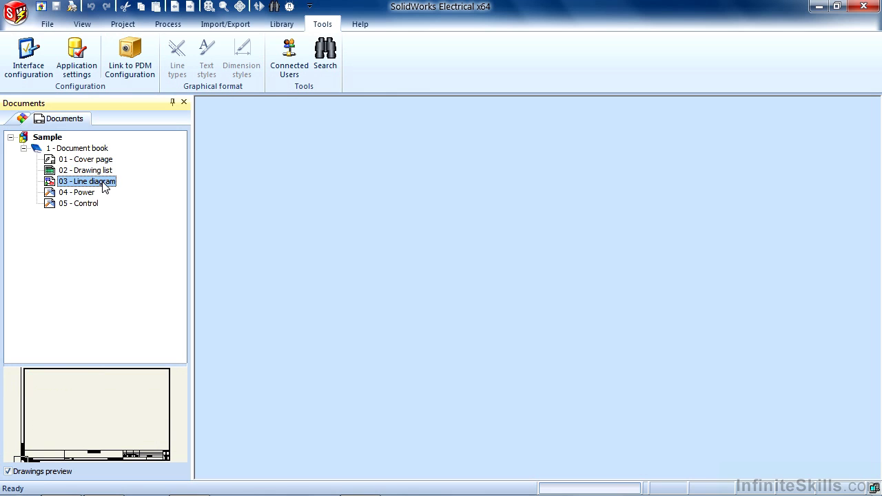
left_click(94, 193)
left_click(85, 206)
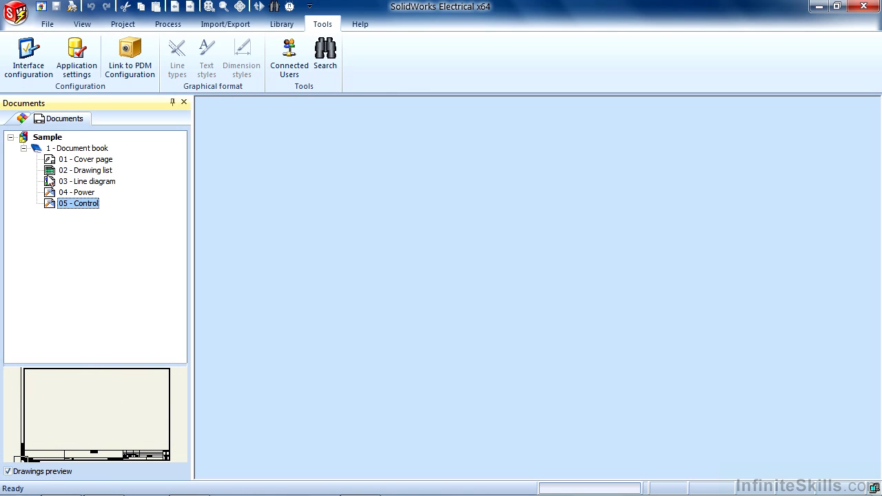
Reselect the Sample project and document book, then preview the five drawings again
left_click(51, 140)
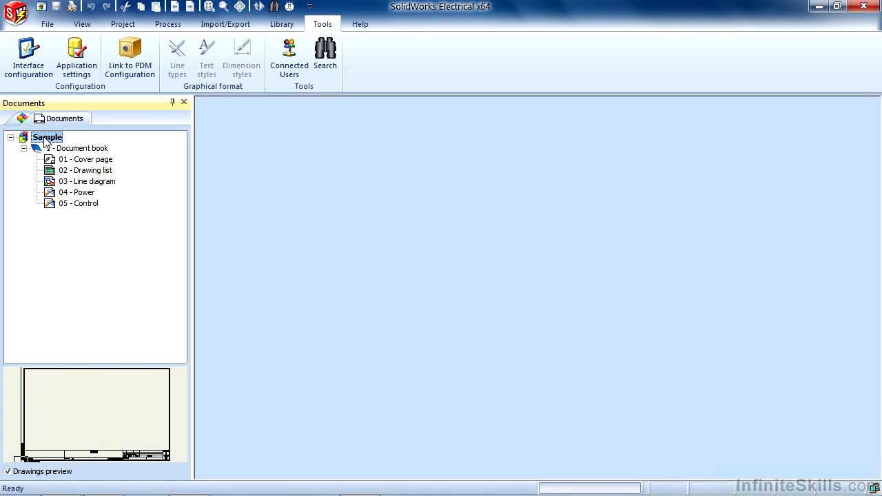
left_click(80, 149)
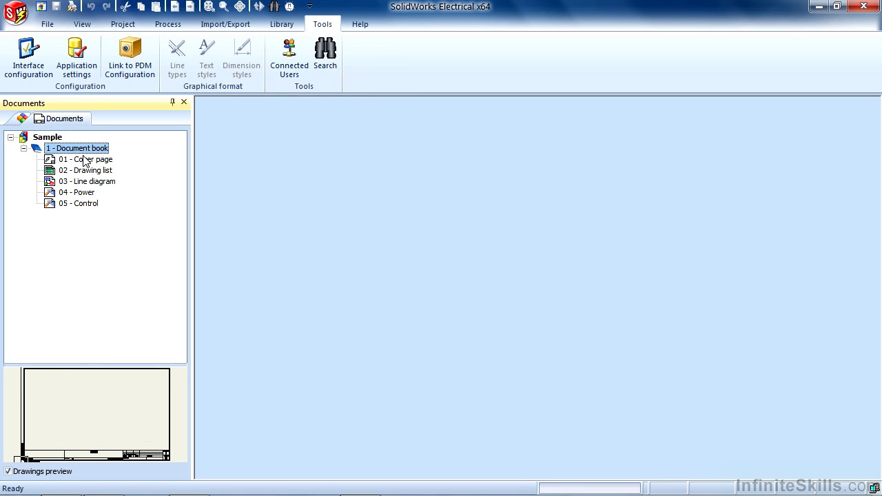
left_click(88, 160)
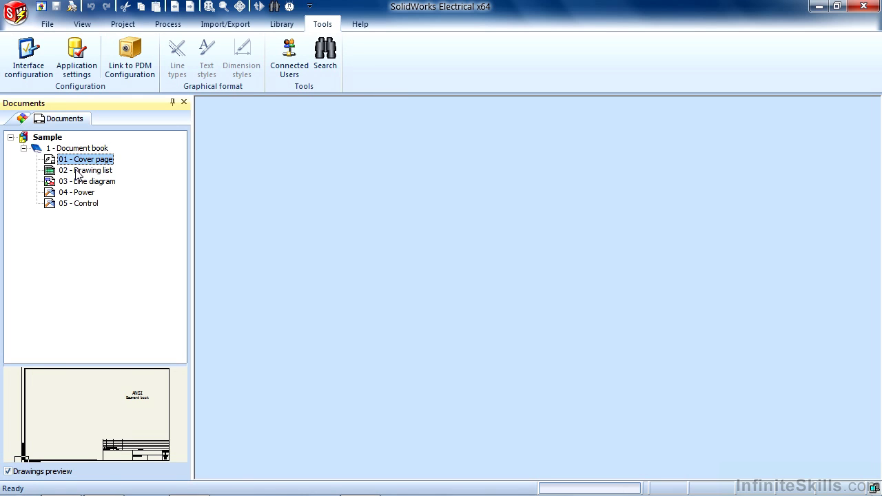
left_click(77, 173)
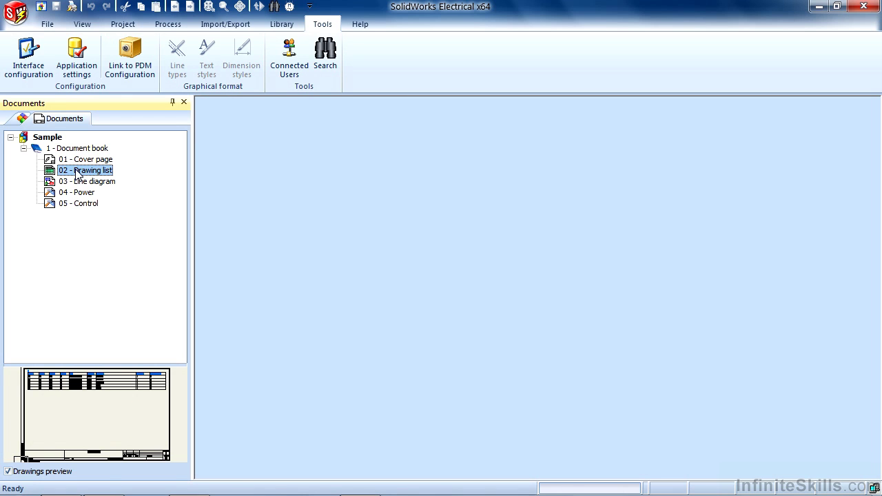
left_click(82, 183)
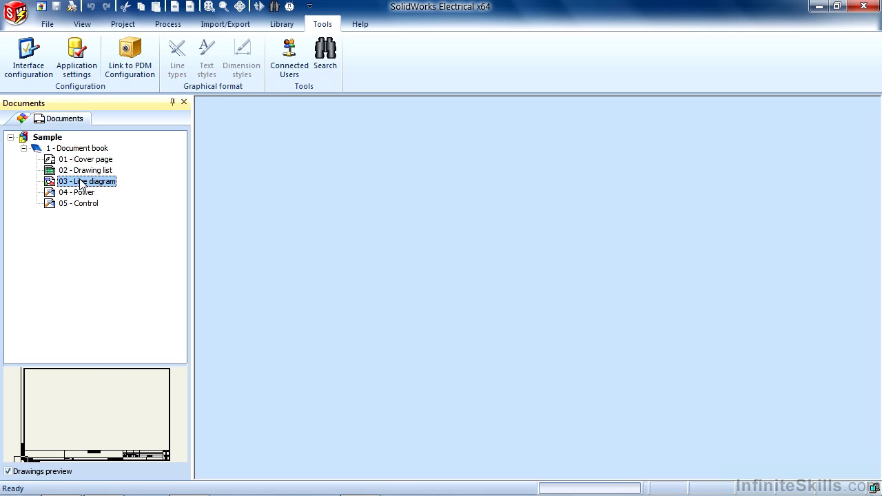
left_click(80, 193)
left_click(83, 205)
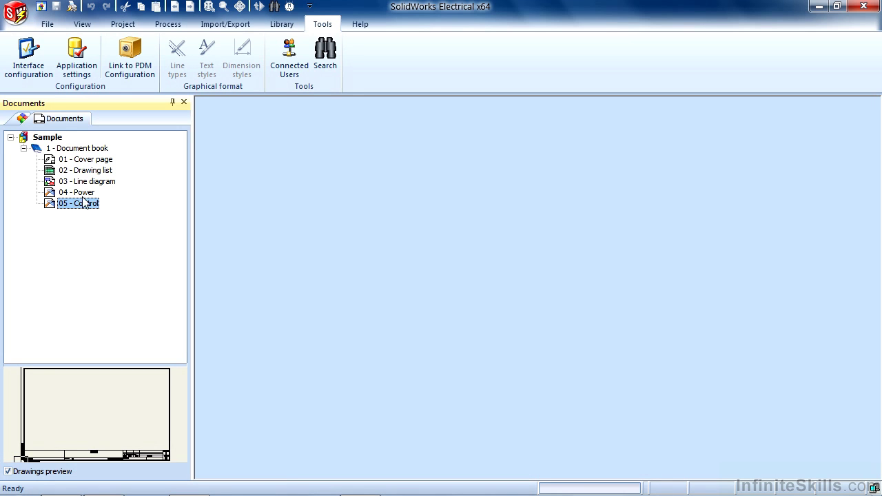
Inspect the L1 - Main electrical closet location under Components, then return to Documents
left_click(21, 121)
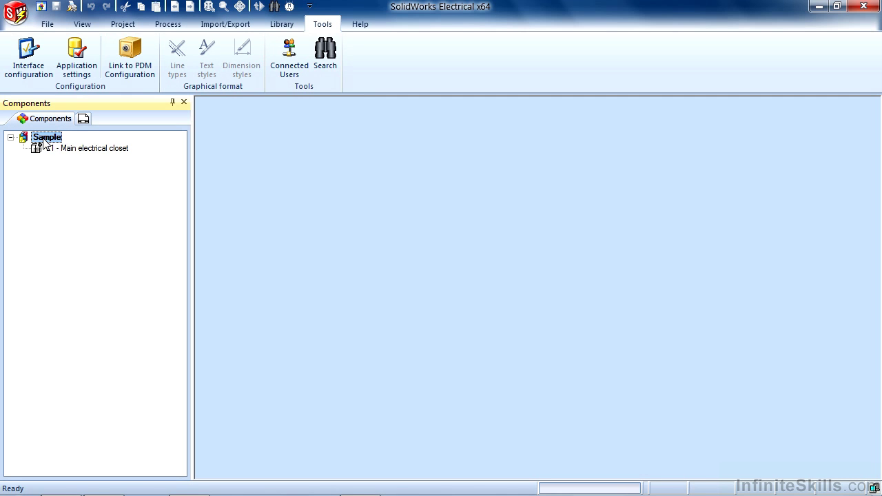
left_click(90, 151)
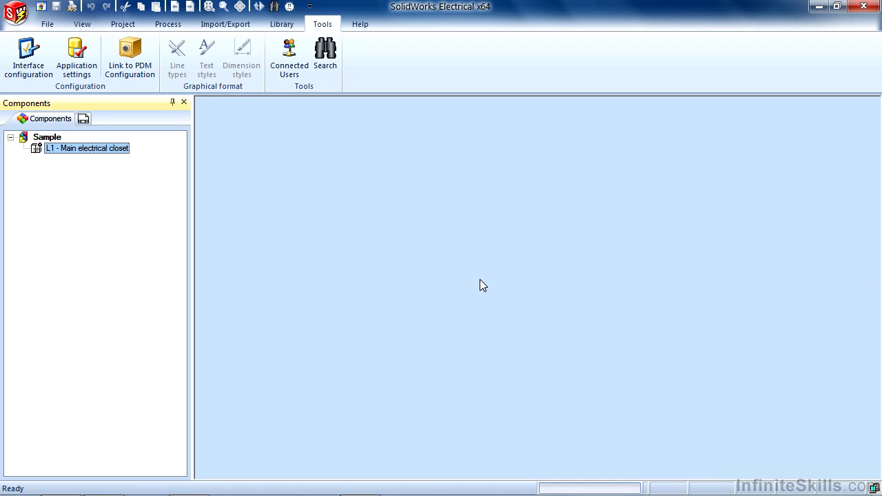
left_click(84, 118)
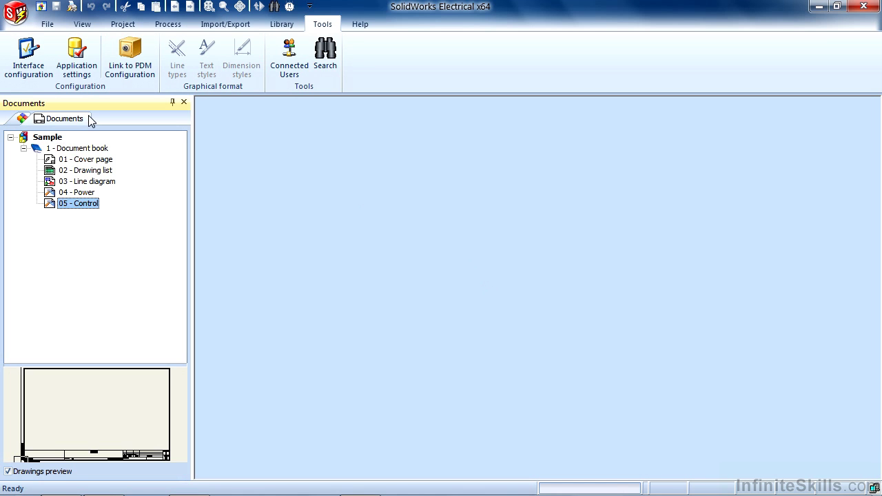
Open the 04 - Power schematic and zoom into its title block showing contract 12345-02
double_click(79, 193)
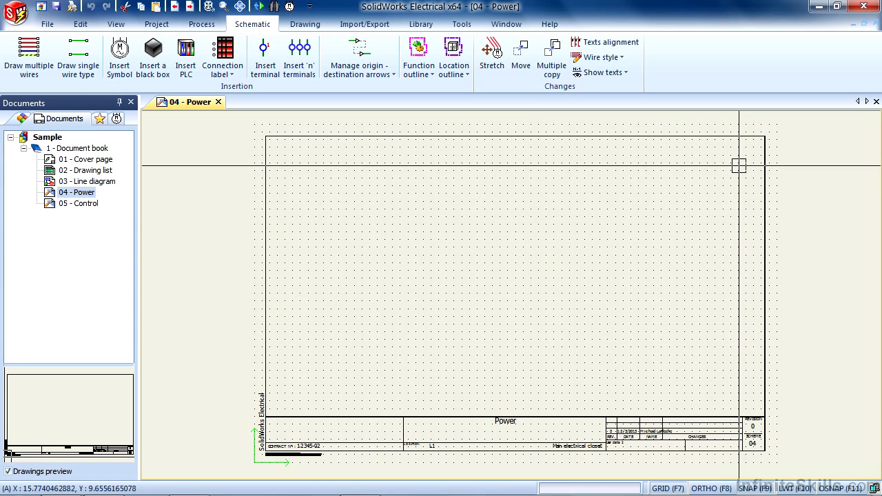
scroll(586, 438, "up", 3)
middle_click_drag(578, 423, 493, 311)
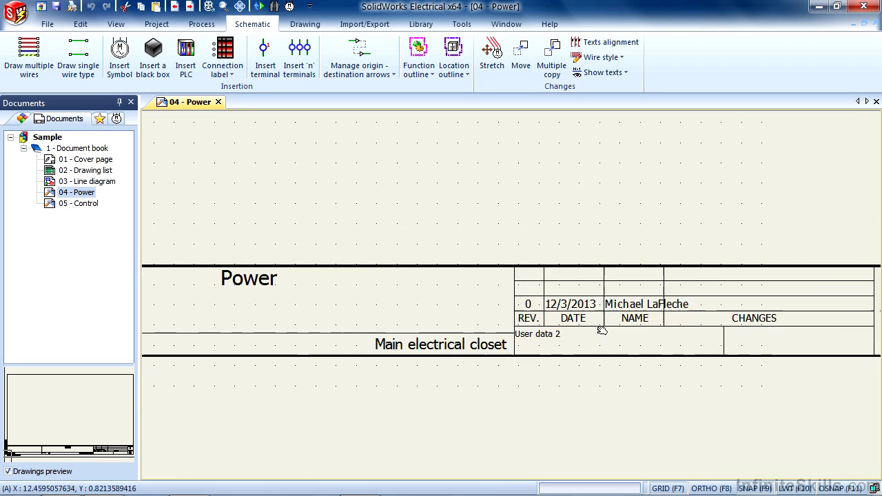
mouse_move(452, 349)
middle_mouse_down()
mouse_move(406, 297)
mouse_move(411, 310)
middle_mouse_up()
scroll(351, 367, "up", 3)
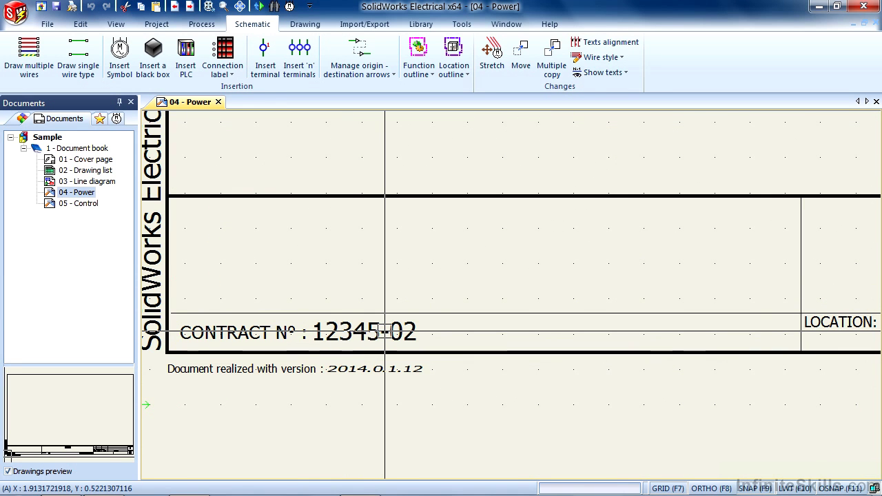
scroll(475, 228, "down", 5)
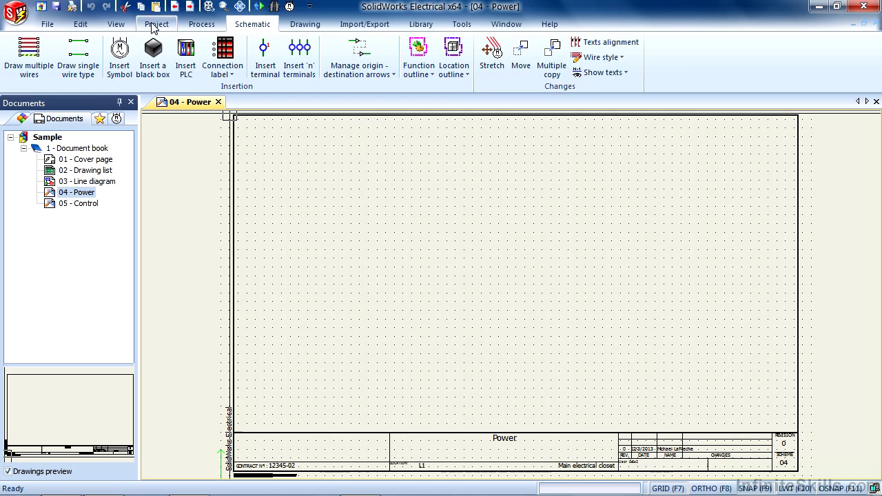
In project configuration, set cable sizes to Gauge (AWG standard) and uncheck Wire Display
left_click(153, 27)
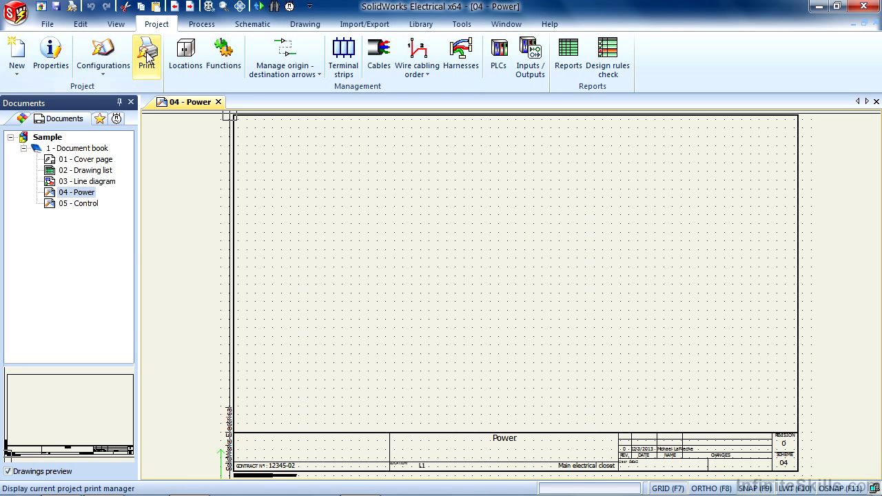
left_click(118, 77)
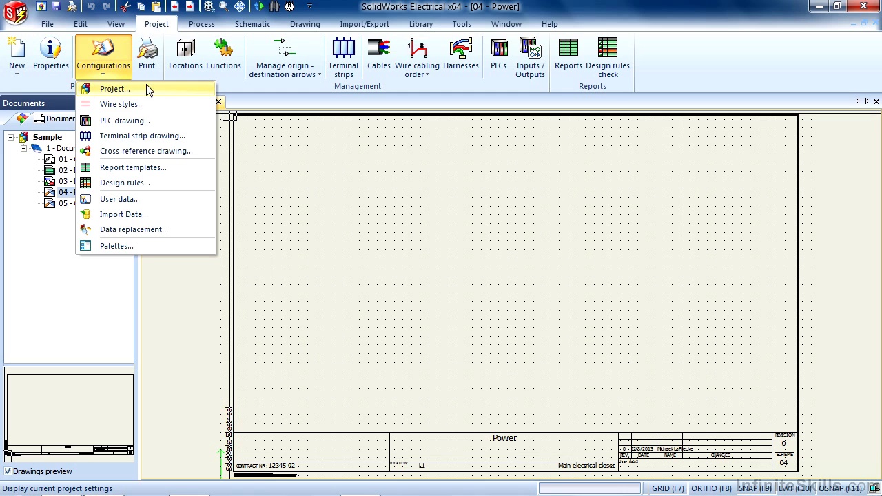
left_click(136, 94)
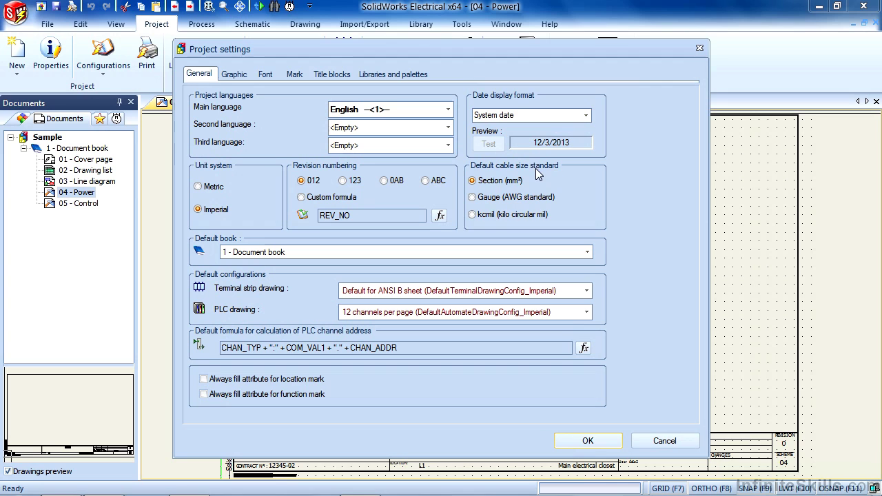
left_click(494, 198)
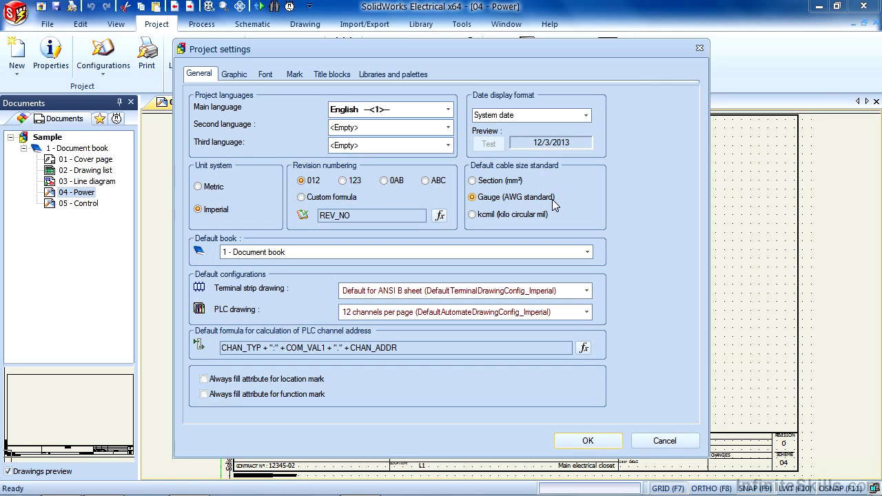
left_click(231, 74)
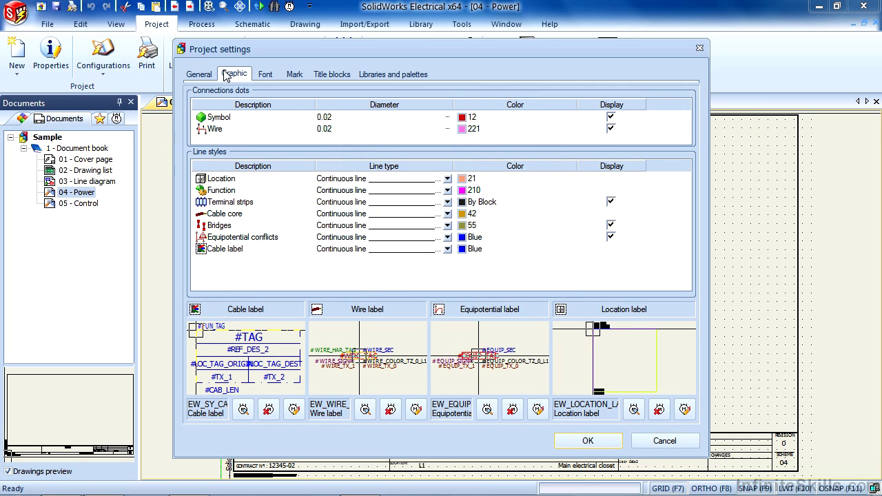
left_click(611, 130)
left_click(588, 441)
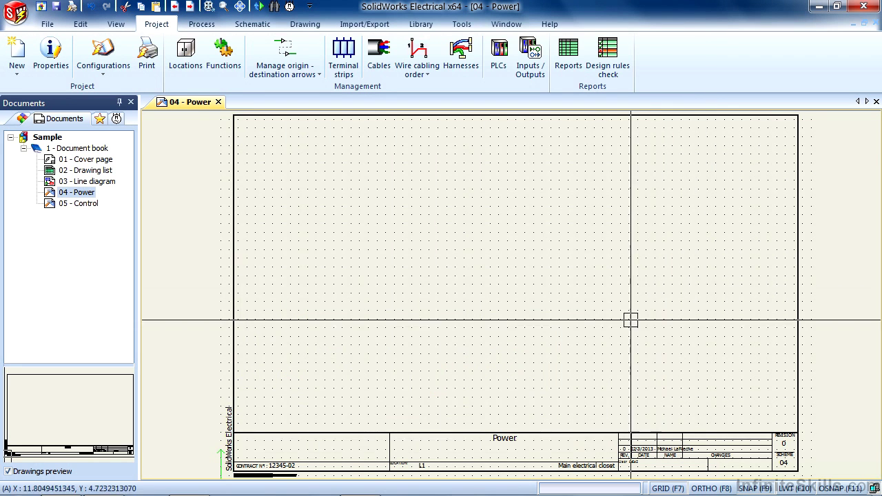